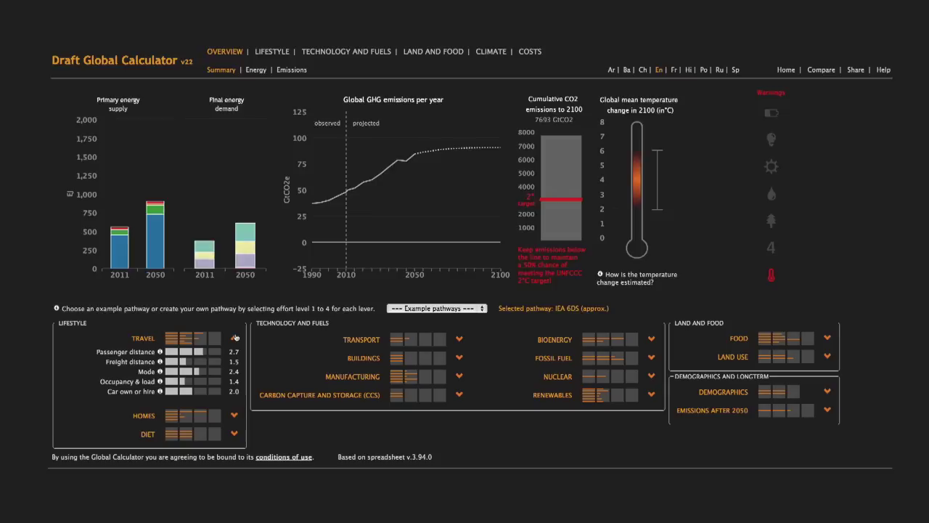
# Expand the Buildings, Land Use and Demographics levers to show their sub-levers
pyautogui.click(460, 358)
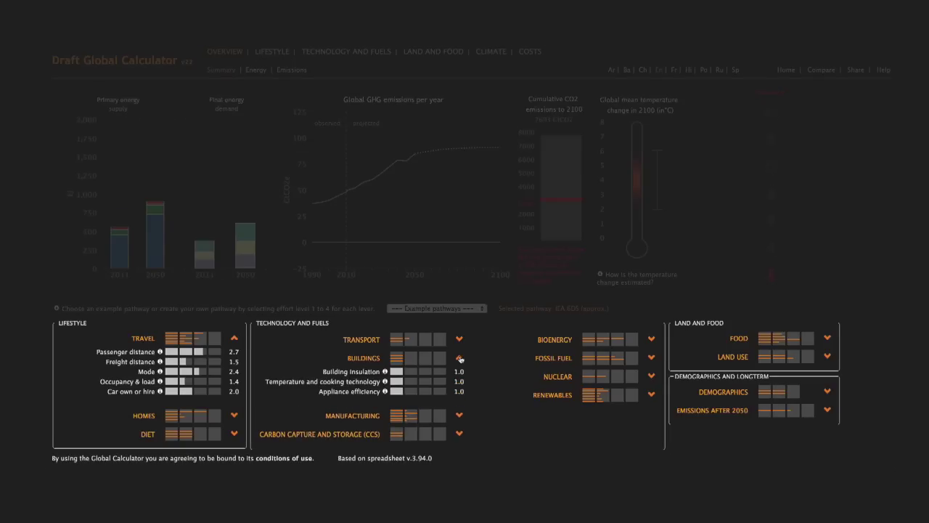
pyautogui.click(827, 357)
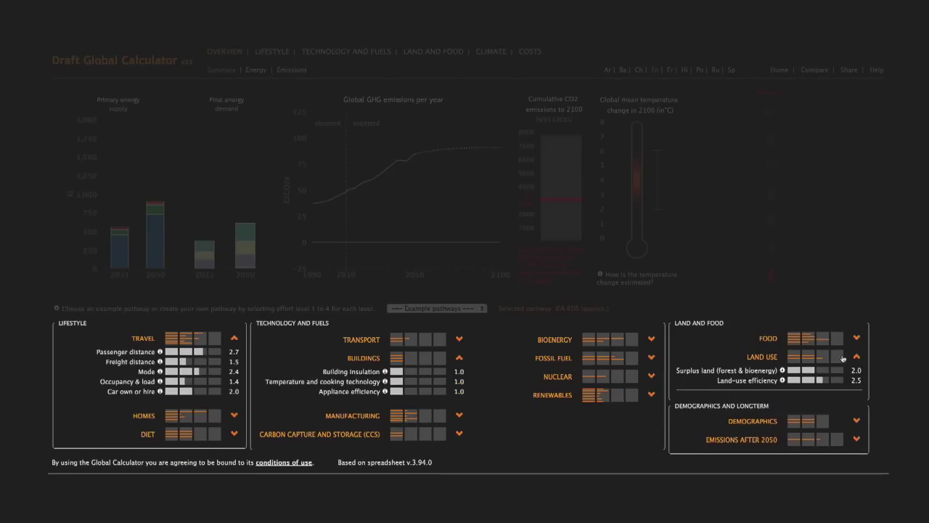
pyautogui.click(857, 421)
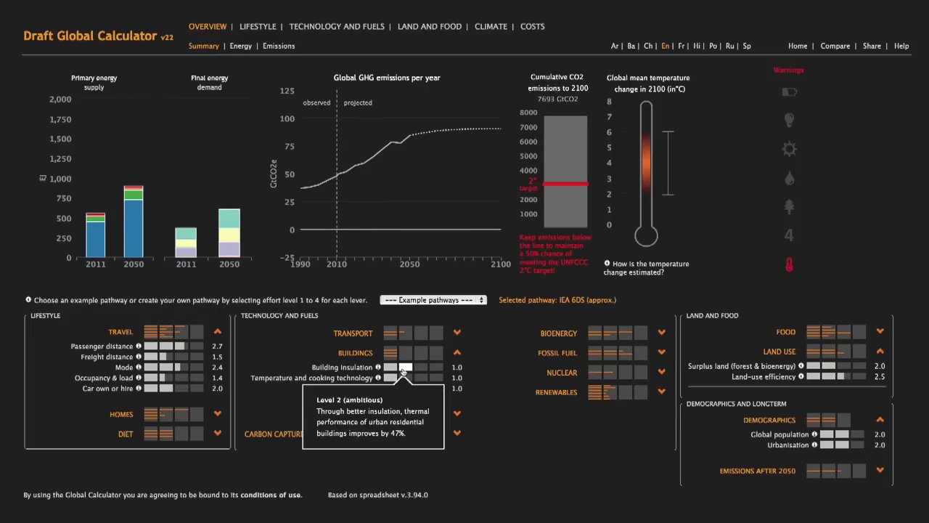
# Set building insulation to 2, heating and cooking technology to 3, and appliance efficiency to 4
pyautogui.click(403, 368)
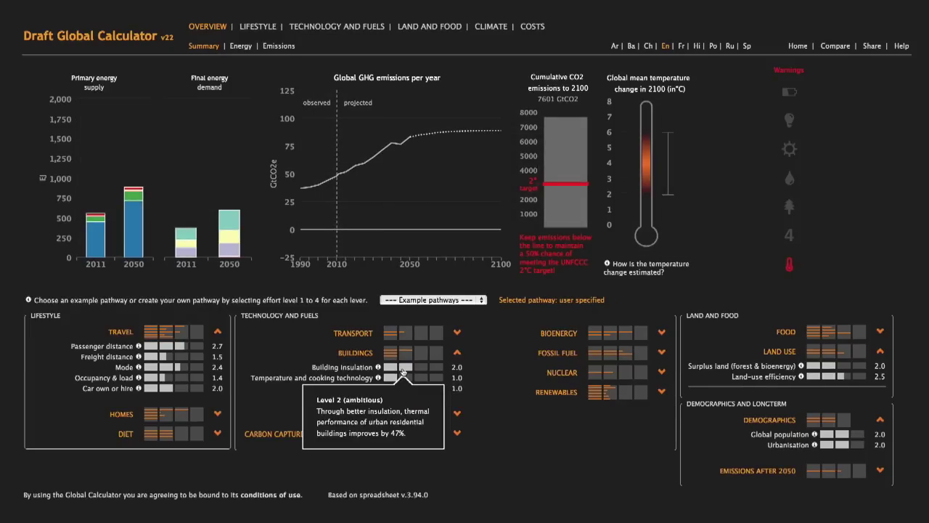
pyautogui.click(420, 378)
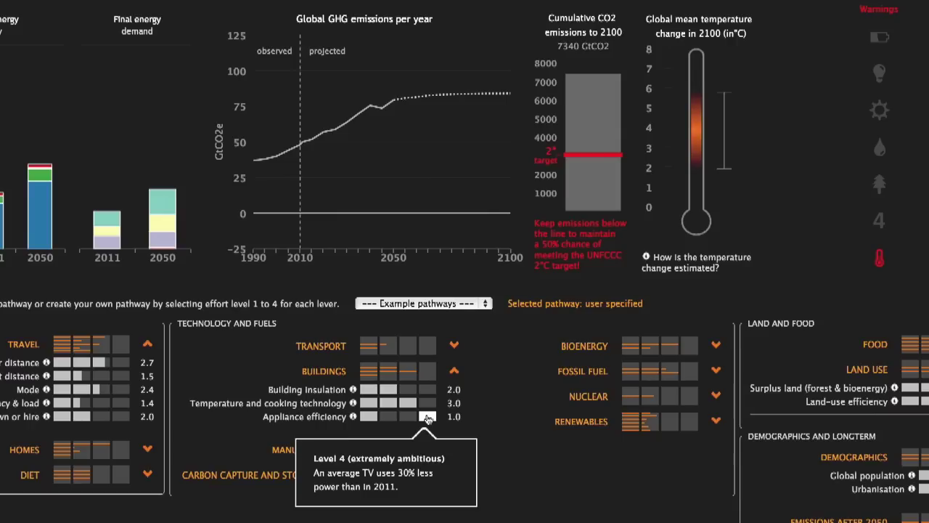
pyautogui.click(427, 417)
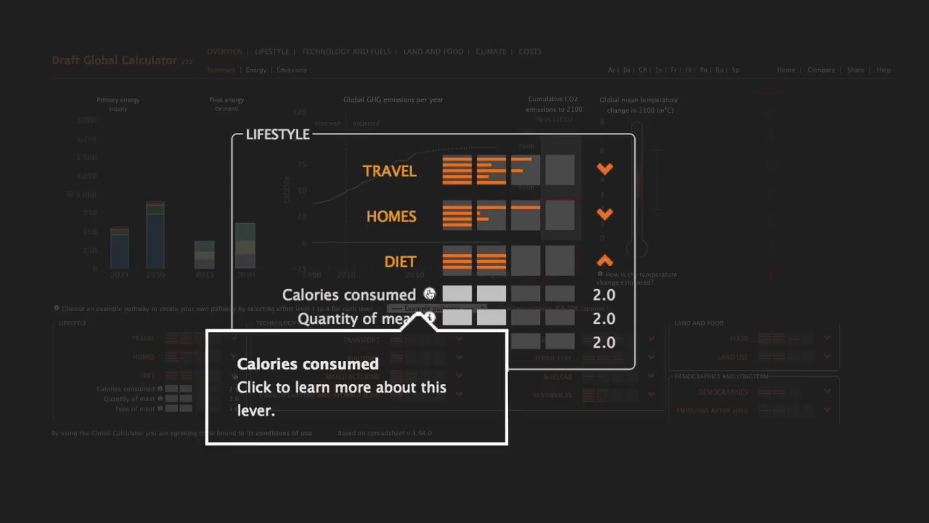
# Read the quantity-of-meat description, then raise wind and hydroelectric to level 3
pyautogui.click(429, 318)
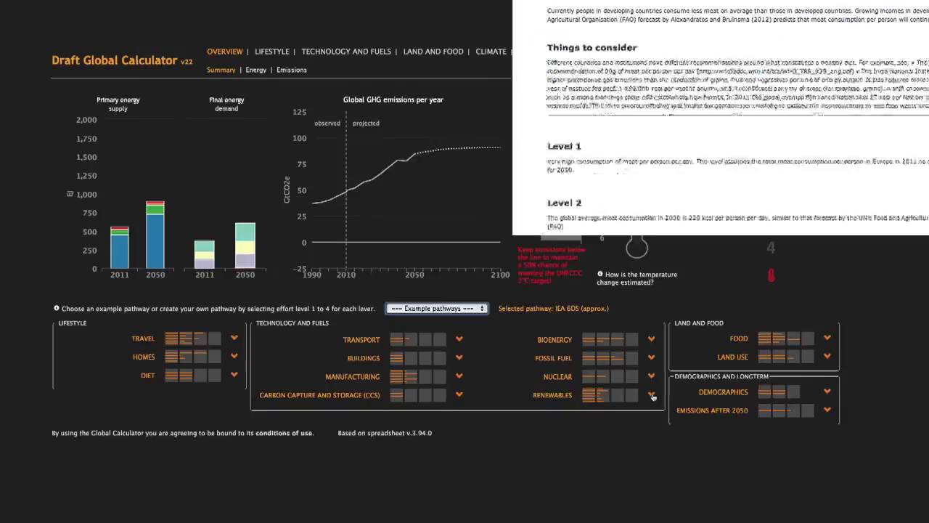
pyautogui.click(619, 408)
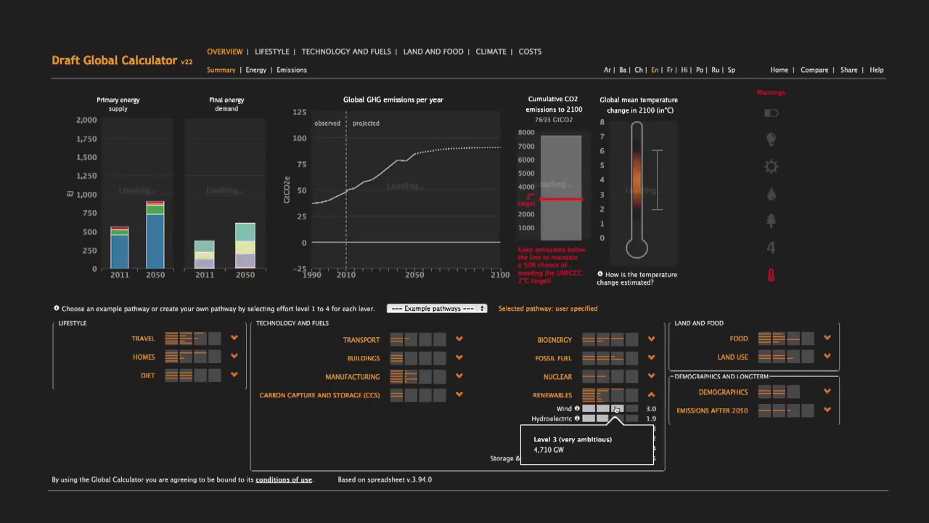
pyautogui.click(617, 419)
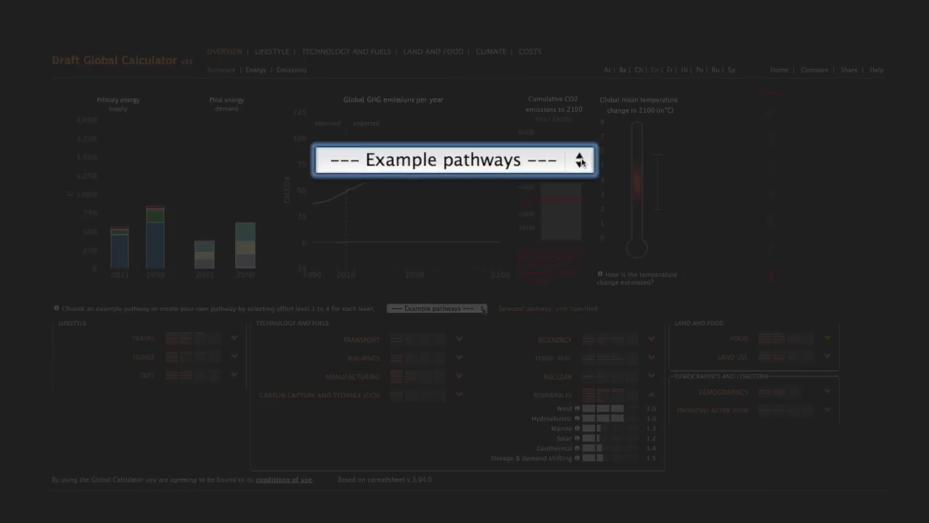
# Choose IEA 6DS (approx.) from the example pathways list
pyautogui.click(581, 161)
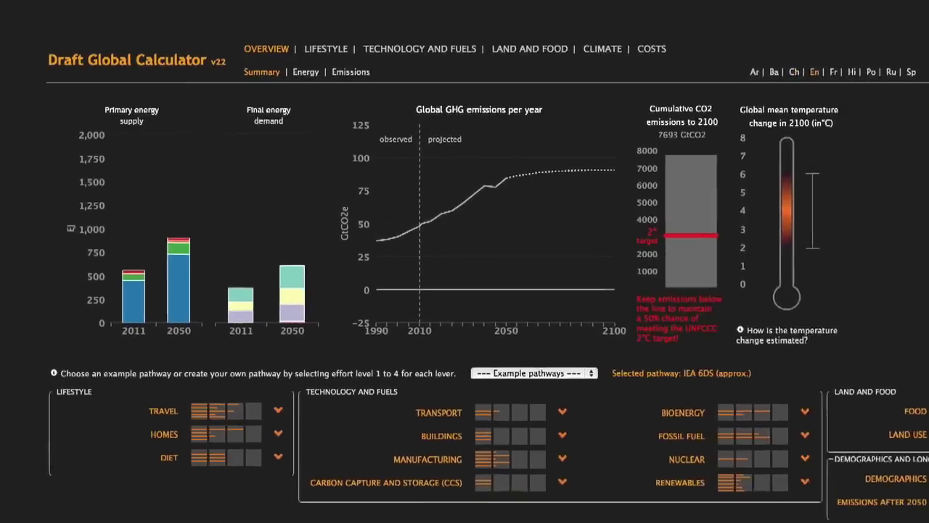
# Browse the Lifestyle diet, homes and travel charts, and set travel mode to level 1
pyautogui.click(404, 48)
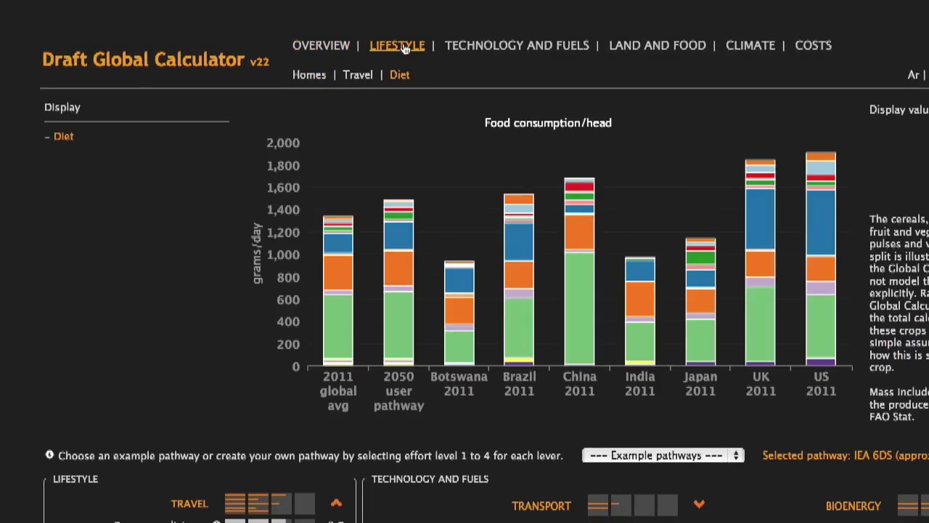
pyautogui.click(312, 77)
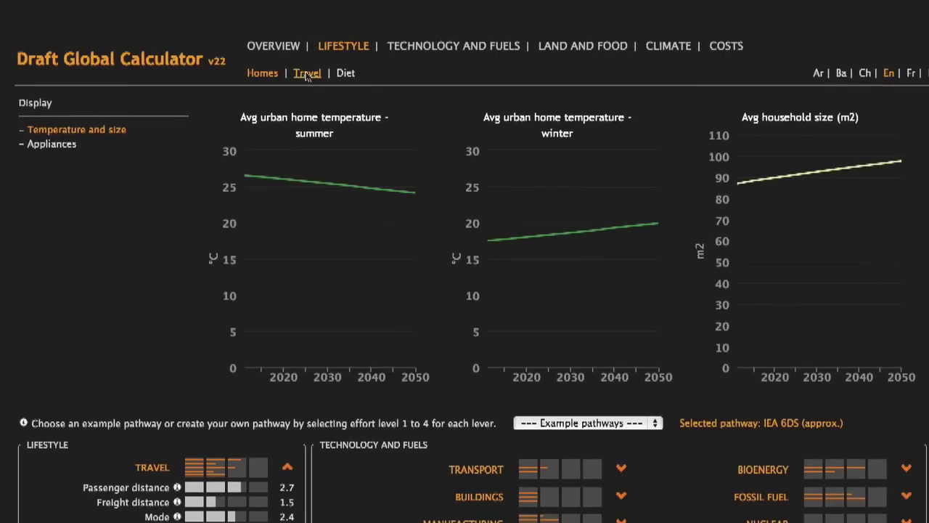
pyautogui.click(307, 74)
pyautogui.scroll(-3, 239, 232)
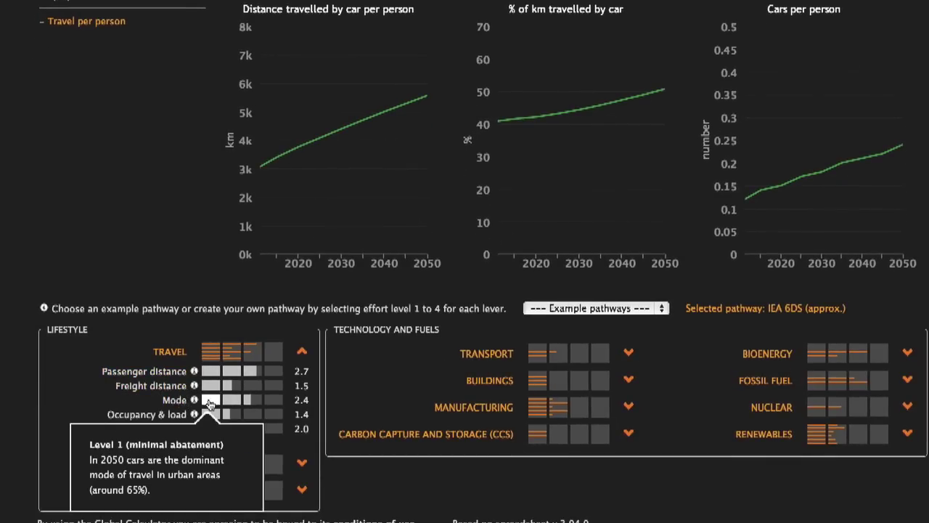
pyautogui.click(210, 402)
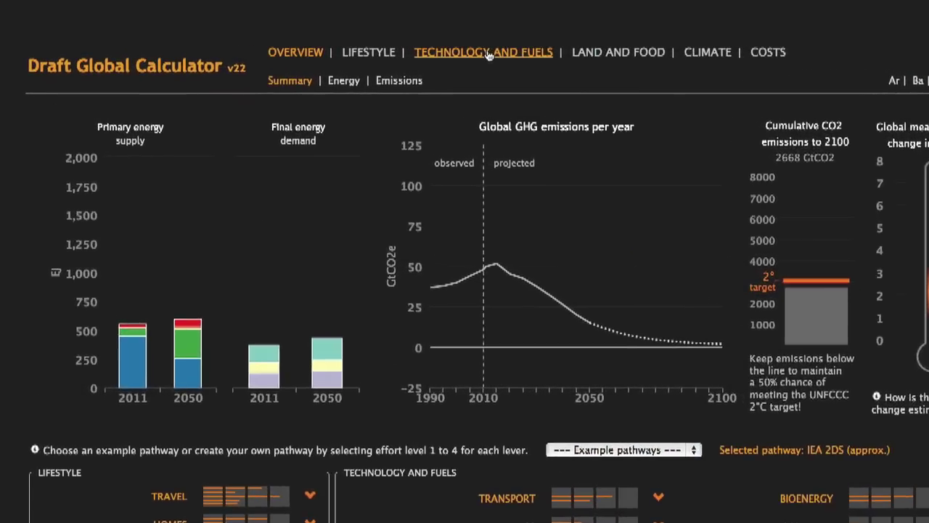
# Review transport fuel-type and electricity capacity charts, then drop renewables to level 1
pyautogui.click(366, 53)
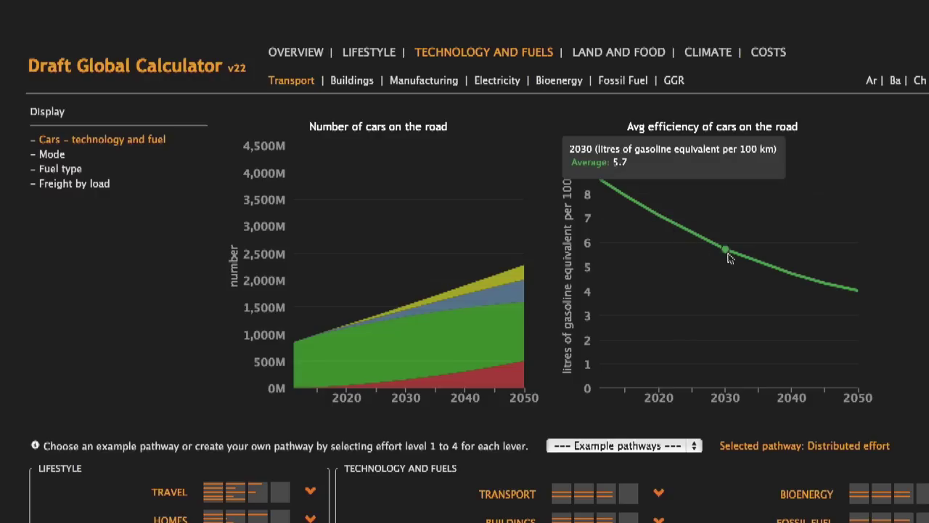
pyautogui.moveTo(377, 319)
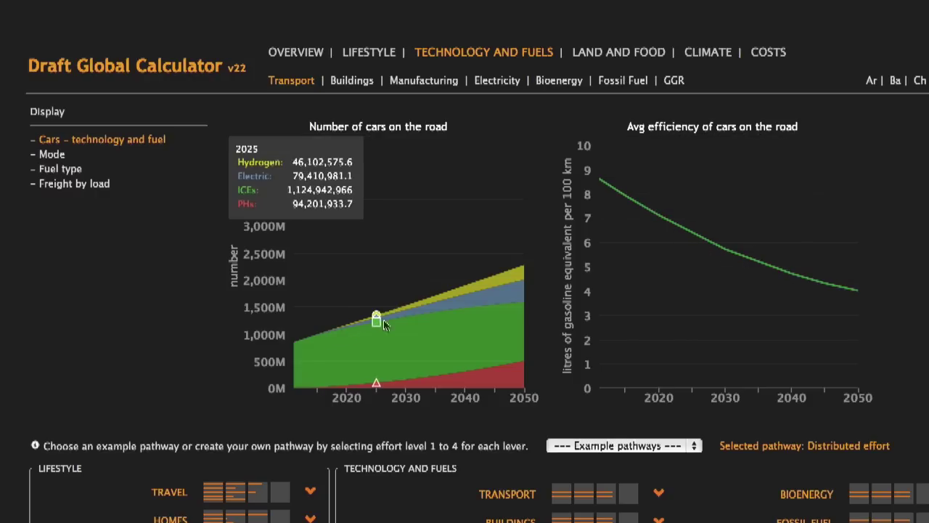
pyautogui.click(61, 171)
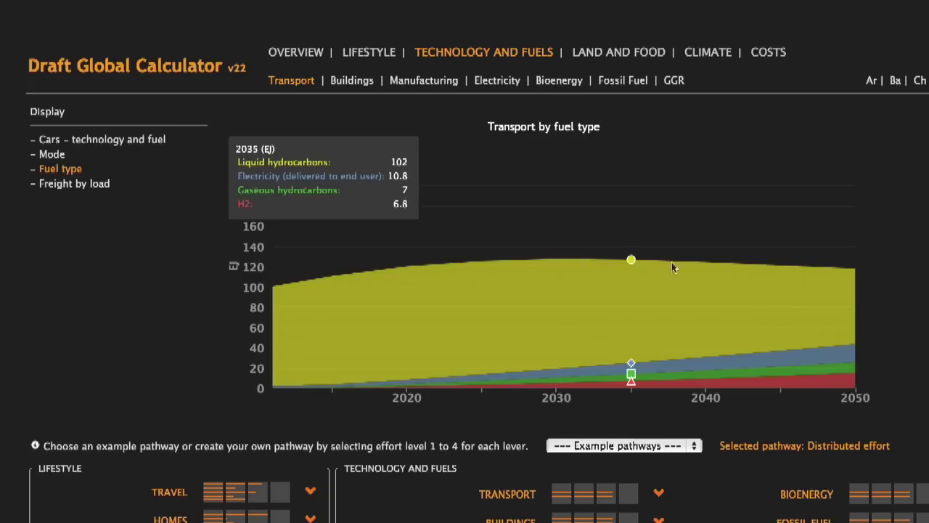
pyautogui.click(500, 82)
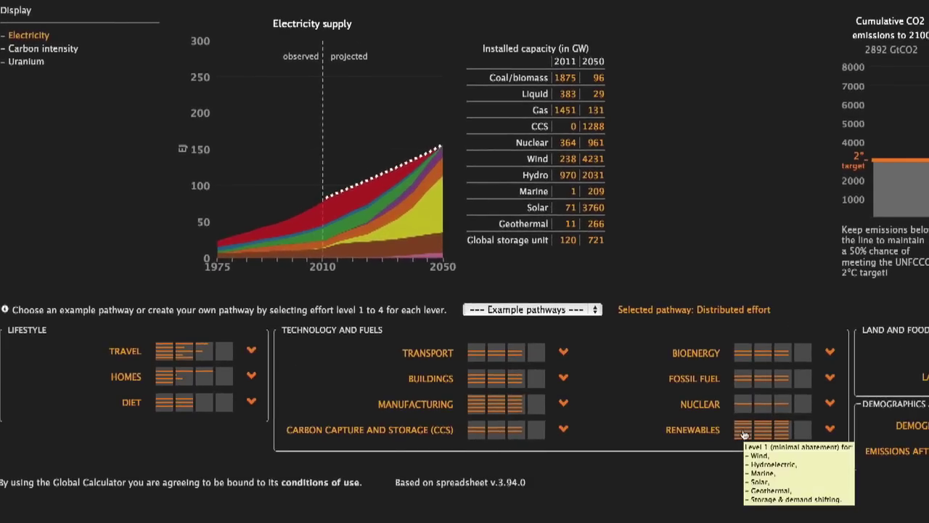
pyautogui.click(743, 434)
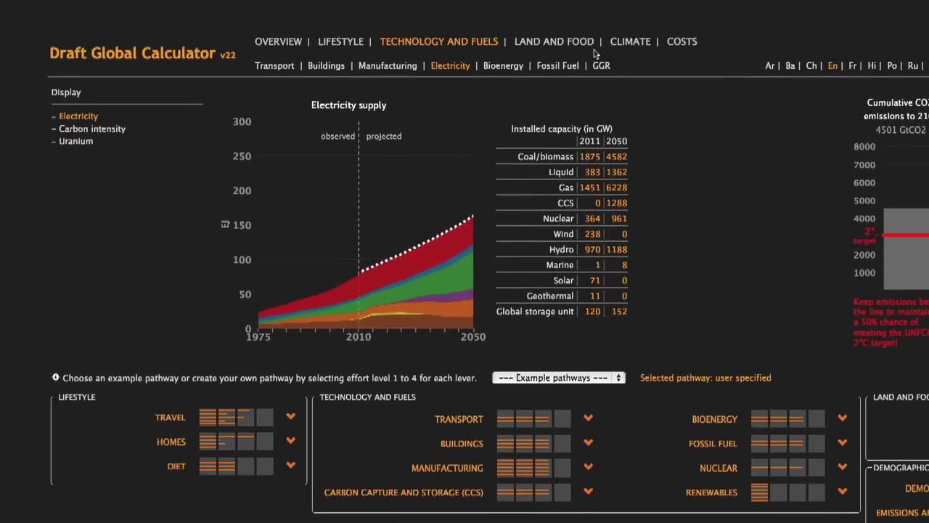
# Set diet to level 4 under Land and Food, then view the climate temperature change maps
pyautogui.click(561, 42)
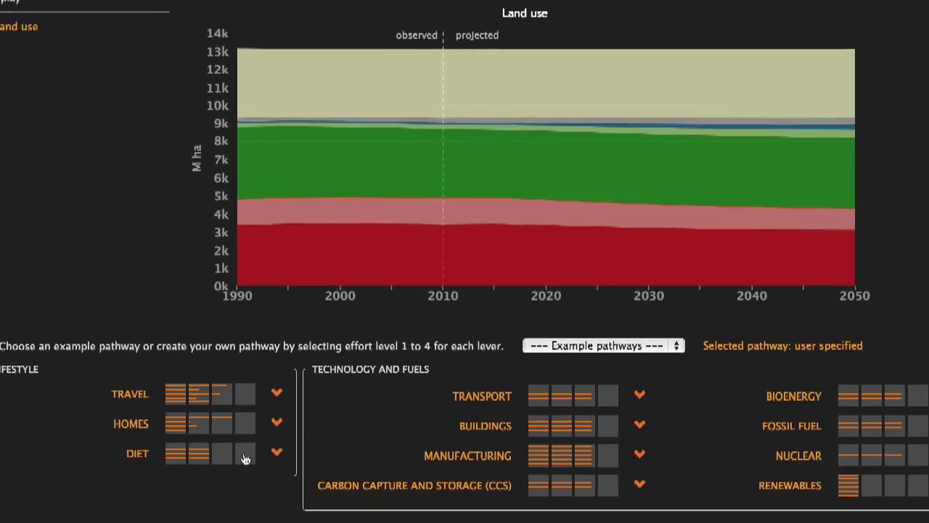
pyautogui.click(245, 457)
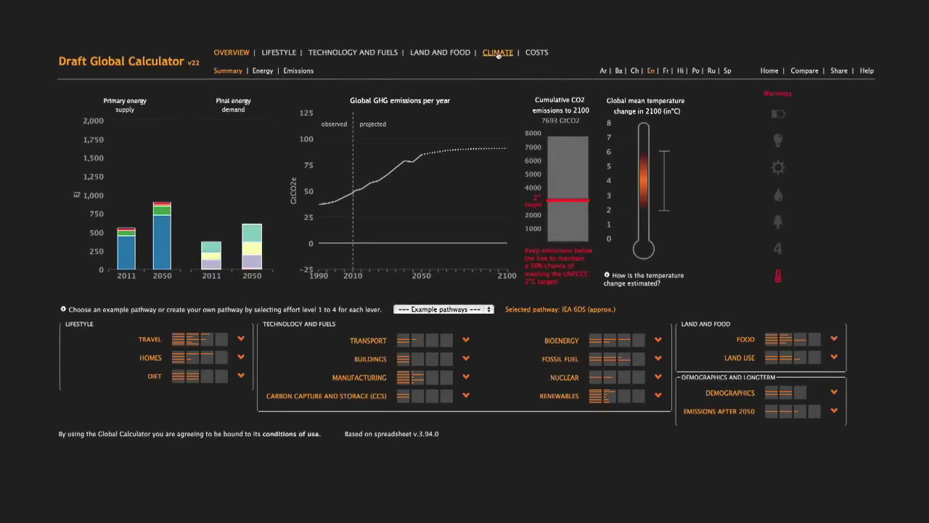
pyautogui.click(498, 53)
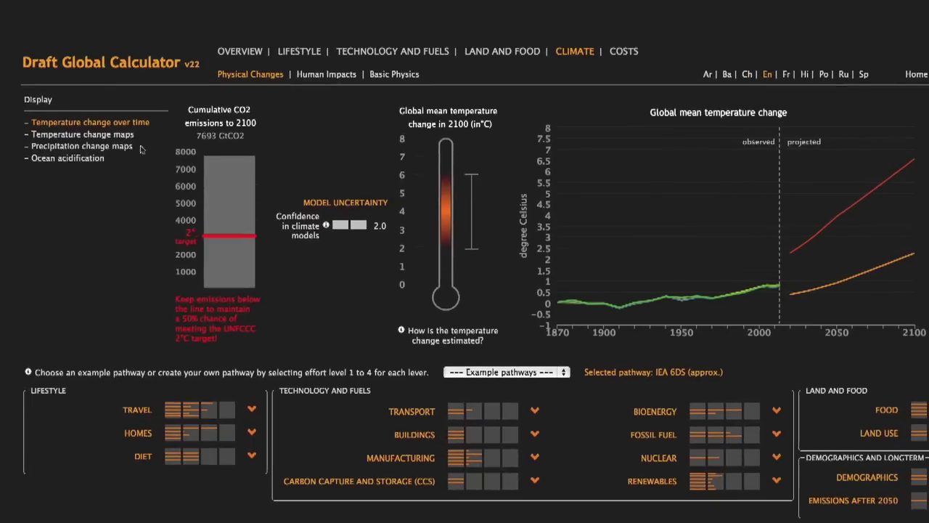
pyautogui.click(107, 118)
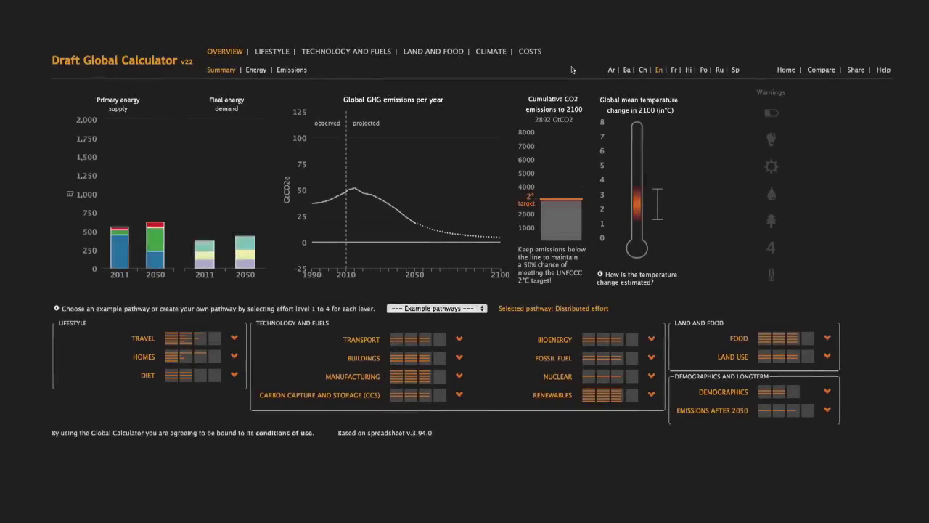
# View the pathway's energy system costs, then compare it against the example pathways
pyautogui.click(530, 51)
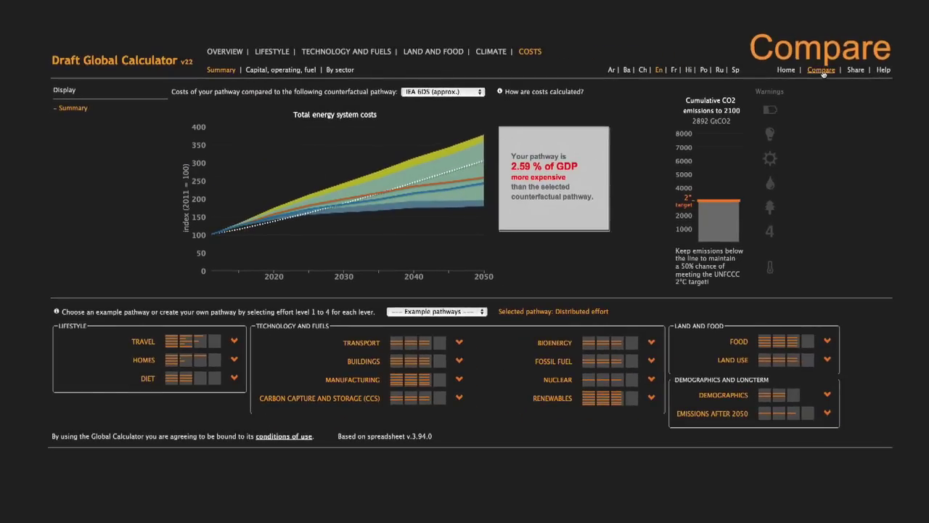
pyautogui.click(820, 70)
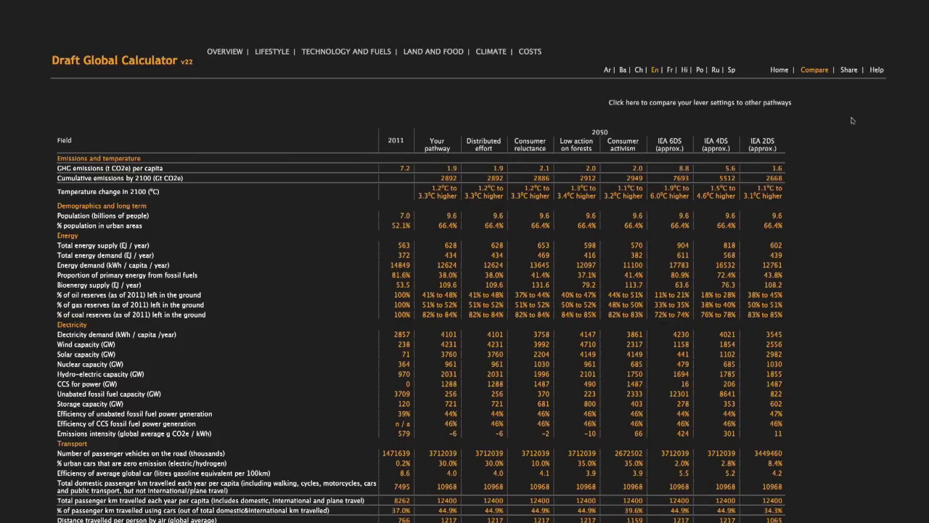
# Copy the pathway's shareable URL from the Share page
pyautogui.click(849, 69)
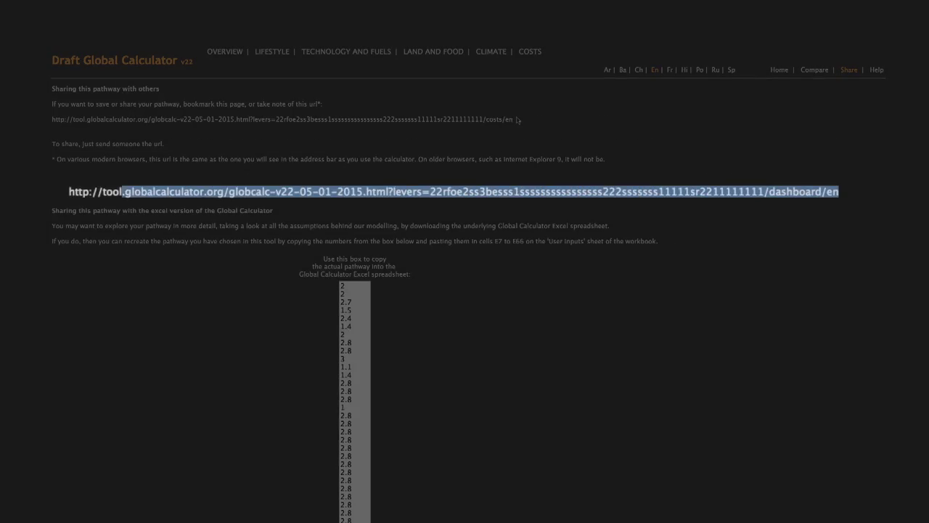
pyautogui.rightClick(363, 190)
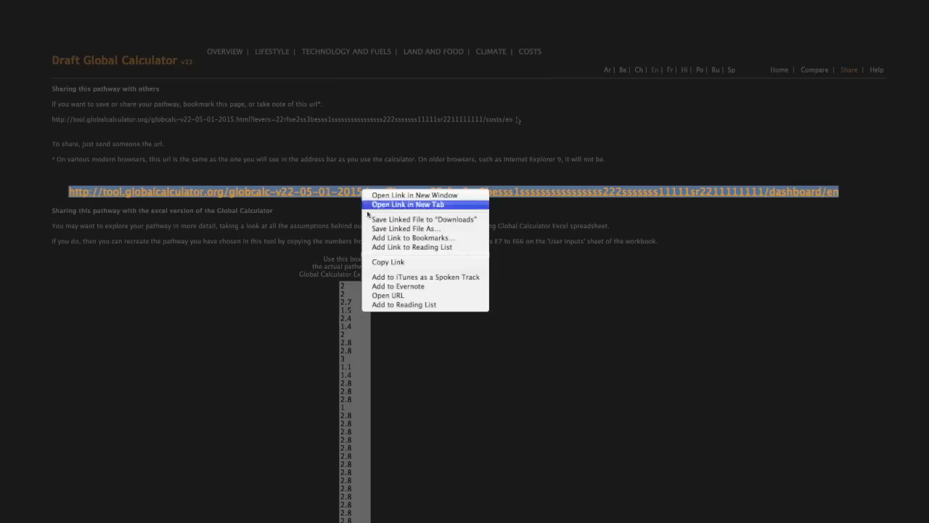
pyautogui.click(403, 263)
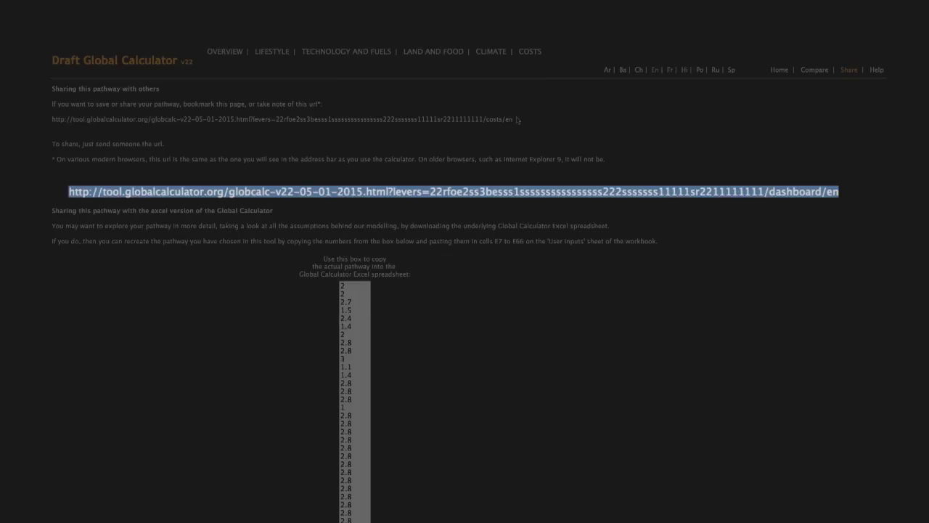